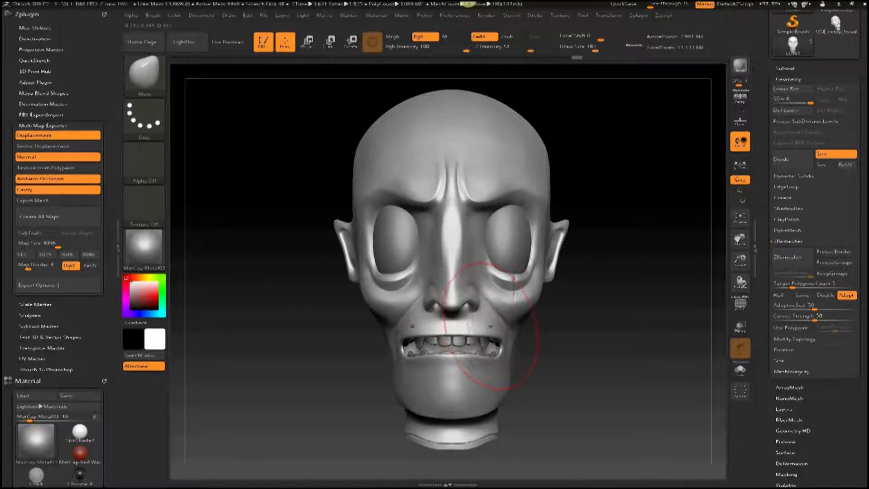
Compare the head at subdivision levels 1 and 6, then open the layer settings at level 6.
left_click(776, 101)
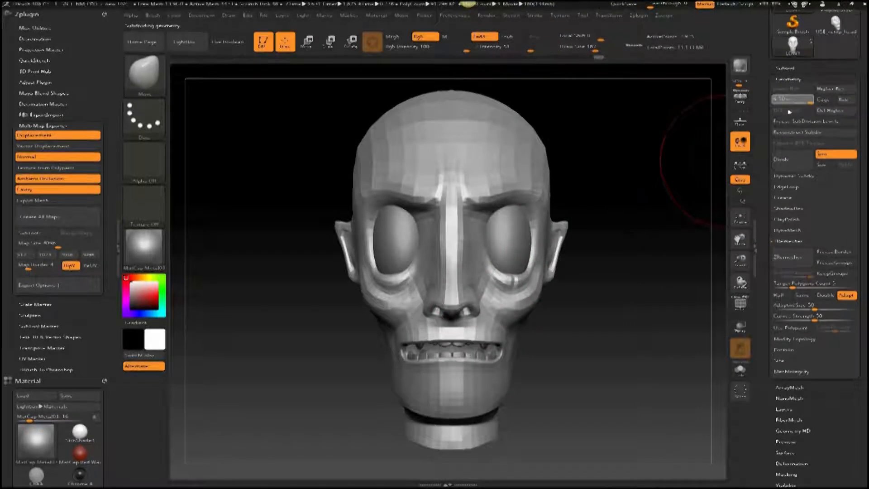
left_click(809, 102)
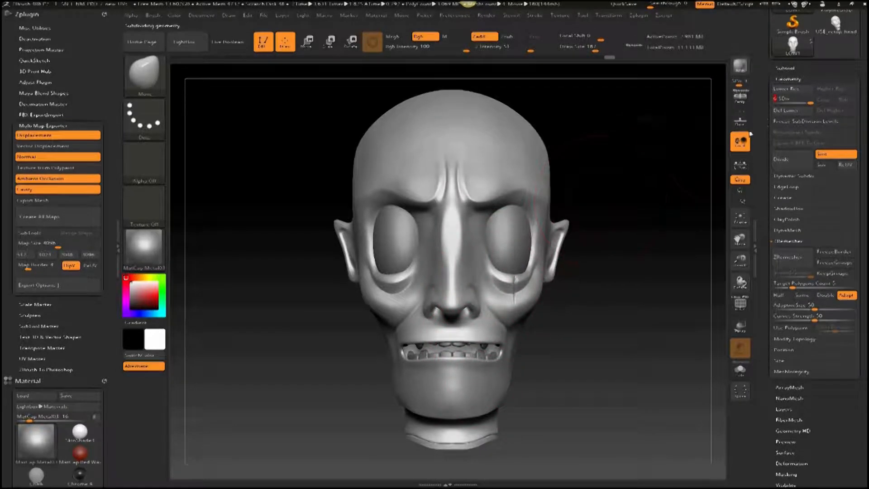
key("ctrl+z")
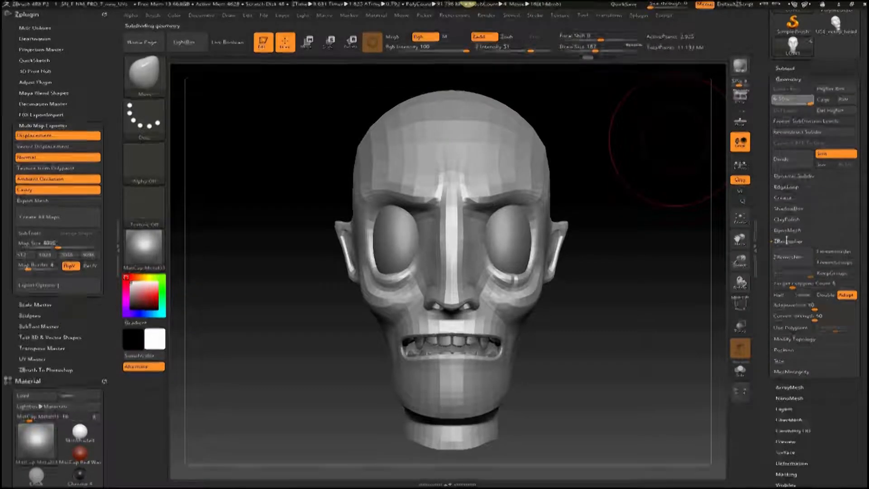
scroll(802, 232, "down", 8)
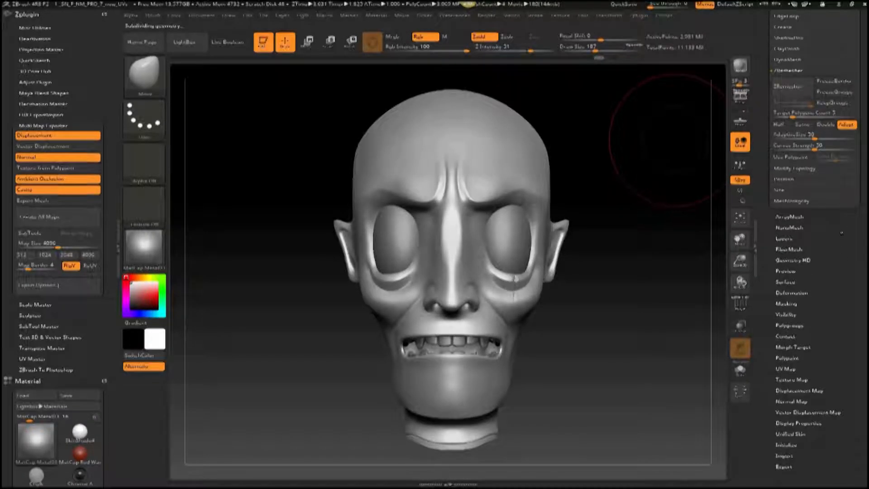
left_click(784, 238)
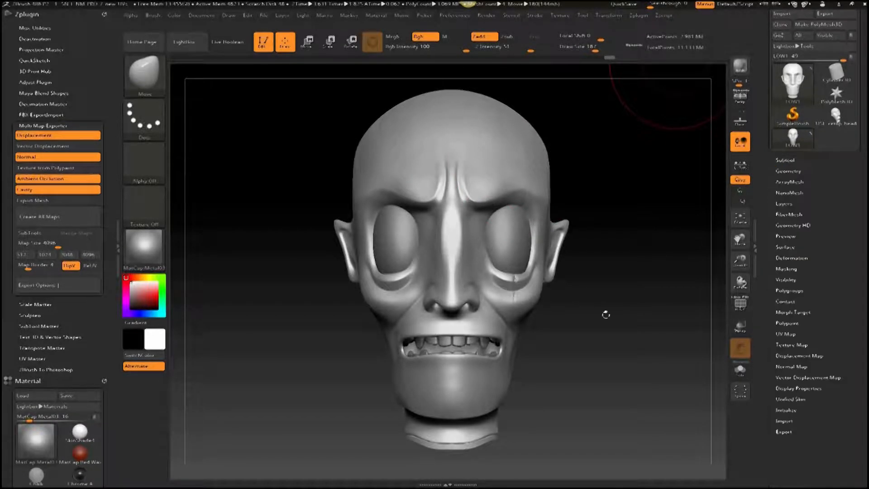
At subdivision level 1, pull the upper lip down and the lower lip up with the Move brush.
left_click(775, 194)
mouse_move(600, 295)
left_mouse_down("alt")
mouse_move(584, 330)
mouse_move(713, 219)
mouse_move(741, 179)
left_mouse_up("alt")
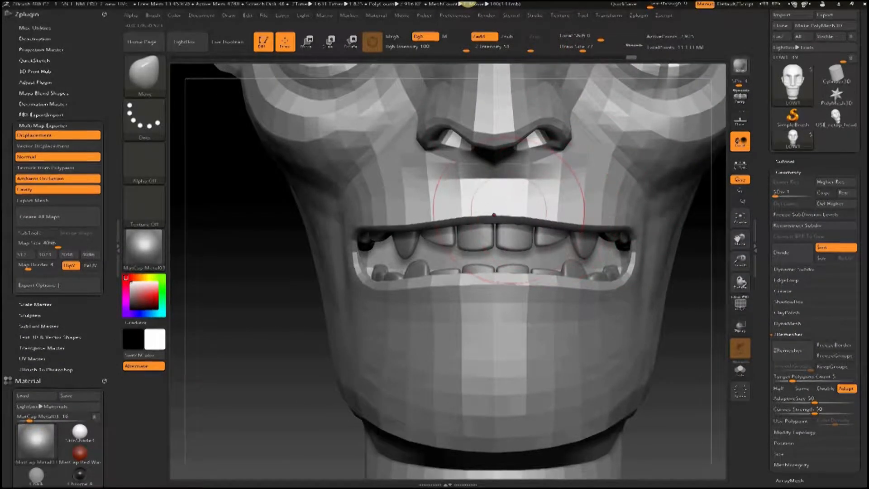
left_click_drag(494, 215, 495, 229)
left_click_drag(553, 221, 591, 229)
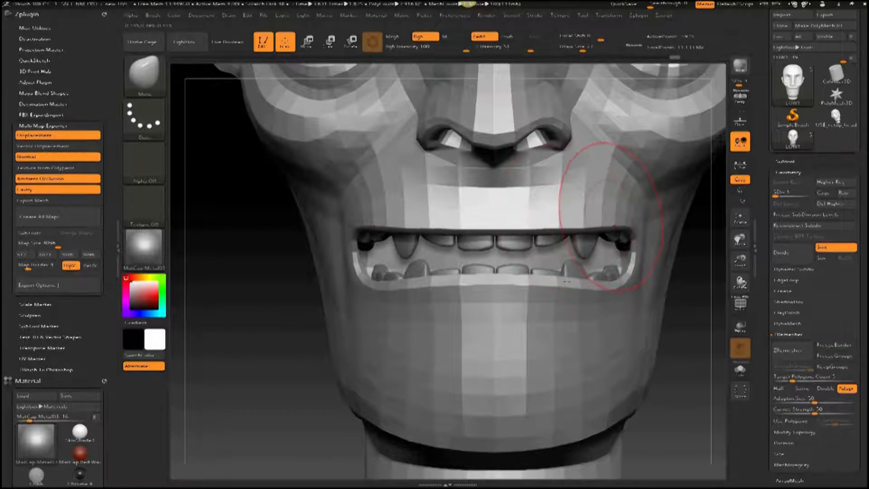
mouse_move(598, 304)
left_mouse_down()
mouse_move(595, 290)
mouse_move(531, 276)
left_mouse_up()
left_click_drag(583, 281, 575, 274)
Mask the face above the mouth, raise the lower lip, clear the mask and adjust the mouth corners.
mouse_move(695, 258)
left_mouse_down("ctrl")
mouse_move(315, 242)
mouse_move(272, 110)
left_mouse_up("ctrl")
mouse_move(556, 291)
left_mouse_down()
mouse_move(555, 280)
mouse_move(517, 280)
left_mouse_up()
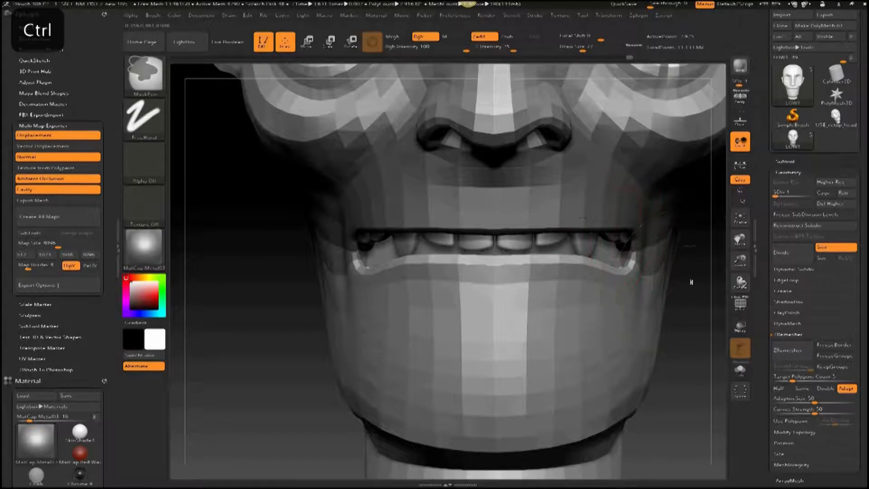
left_click_drag(691, 282, 697, 291, "ctrl")
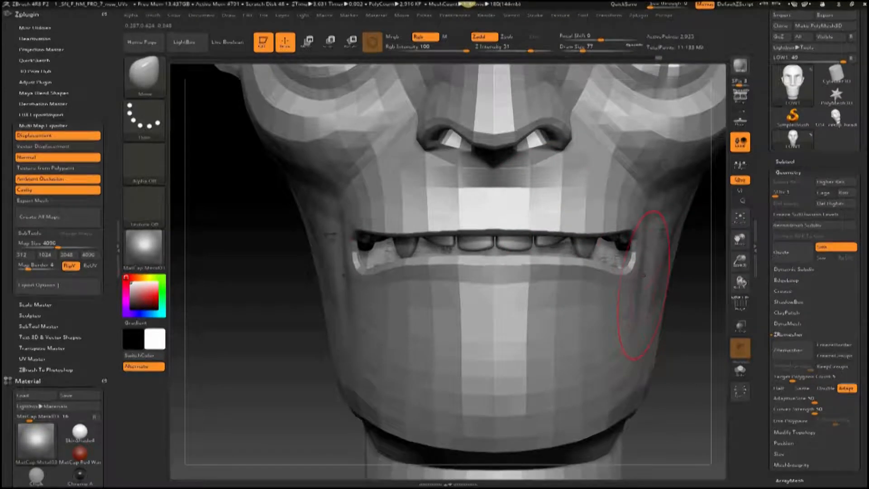
left_click_drag(631, 259, 628, 253)
left_click_drag(680, 254, 628, 251, "alt")
Resize the Move brush and push the brows down over the eyes to form a closed-mouth scowl.
left_click_drag(589, 47, 600, 48)
left_click_drag(556, 128, 547, 155)
left_click_drag(684, 172, 568, 160, "shift")
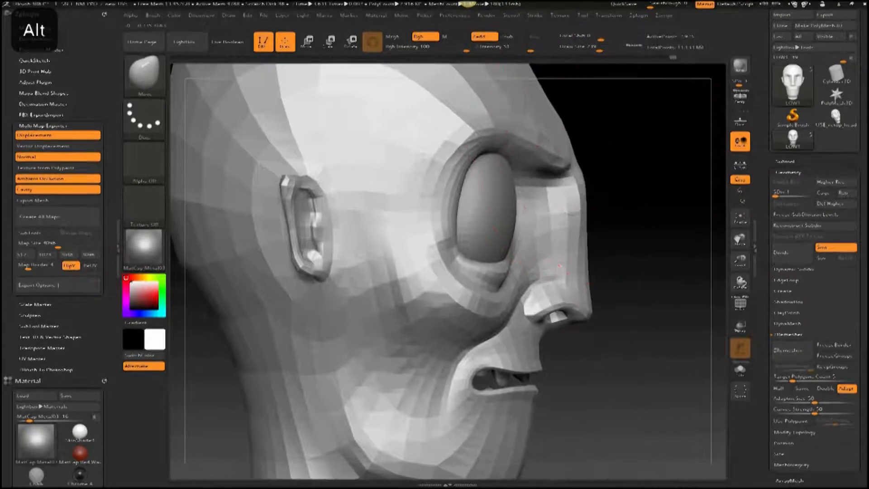
left_click_drag(586, 188, 594, 247)
right_click_drag(594, 248, 547, 285, "alt")
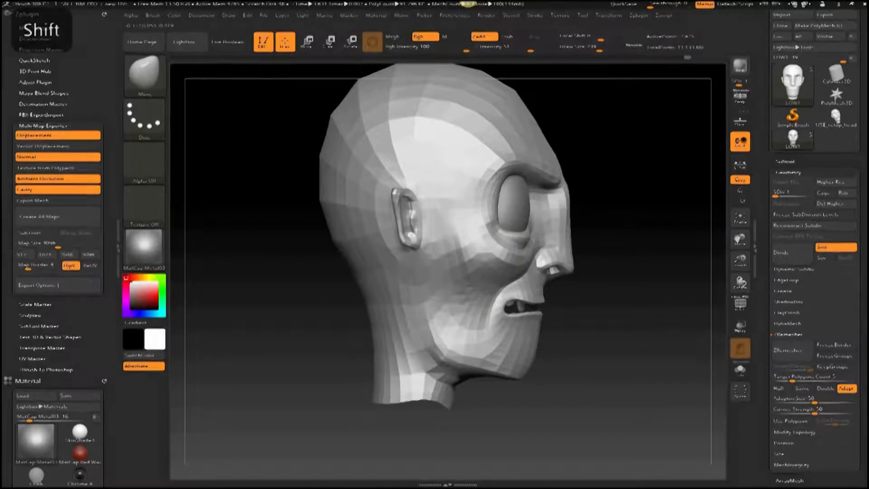
right_click_drag(565, 345, 548, 340, "shift")
mouse_move(548, 340)
right_mouse_down("alt")
mouse_move(498, 303)
mouse_move(563, 350)
mouse_move(571, 58)
mouse_move(561, 316)
mouse_move(577, 313)
mouse_move(614, 258)
mouse_move(530, 104)
right_mouse_up("alt")
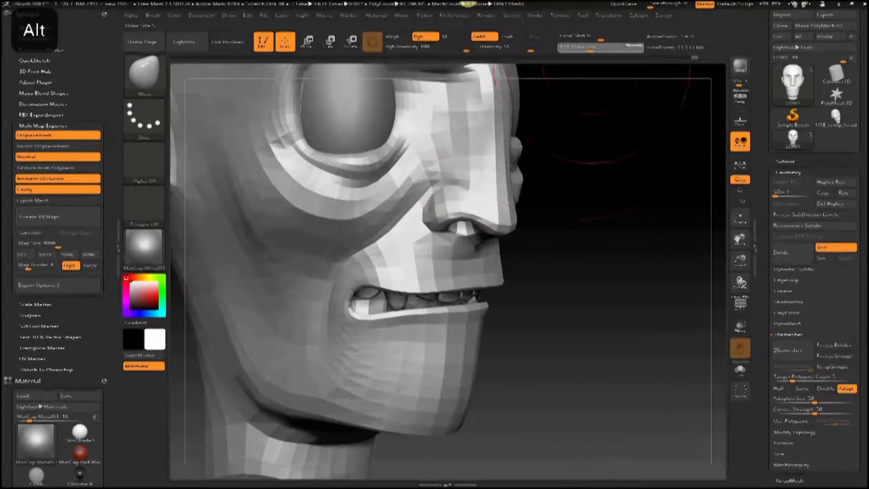
right_click_drag(591, 177, 667, 192, "alt")
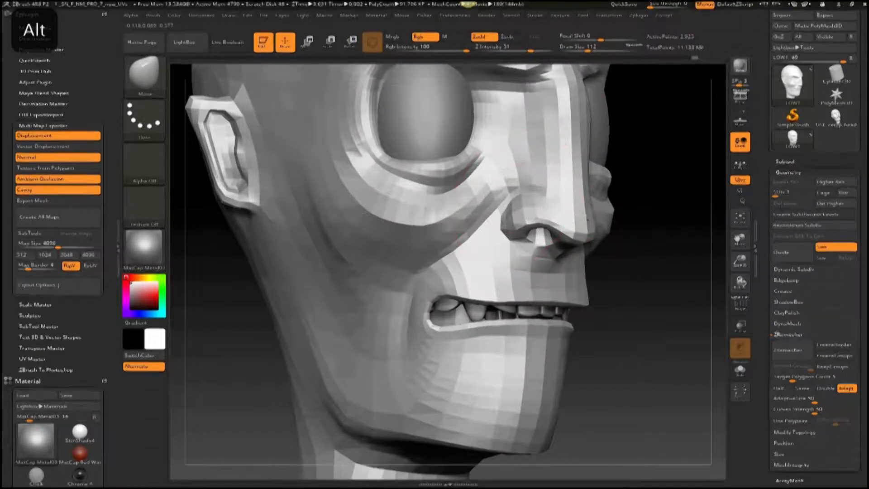
right_click_drag(573, 177, 437, 149)
mouse_move(533, 284)
right_mouse_down("alt")
mouse_move(539, 304)
mouse_move(514, 213)
right_mouse_up("alt")
mouse_move(569, 177)
right_mouse_down("shift")
mouse_move(574, 210)
mouse_move(543, 240)
mouse_move(545, 309)
right_mouse_up("shift")
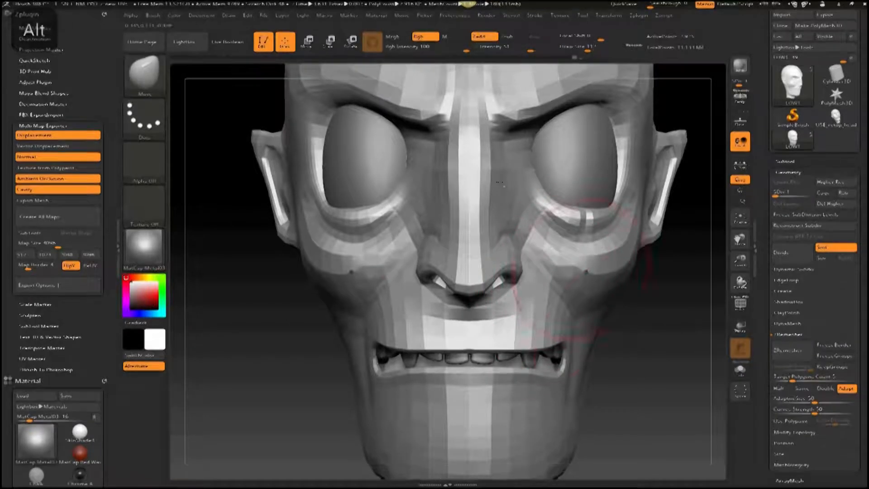
right_click_drag(543, 304, 499, 182, "alt")
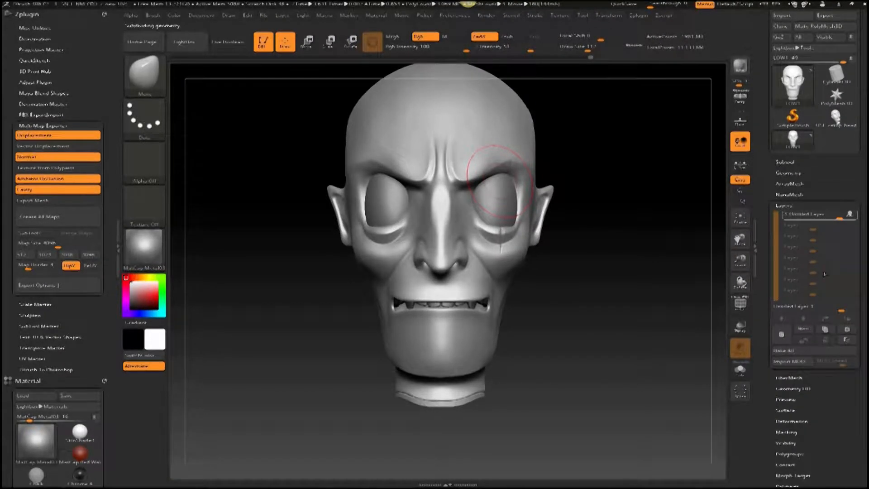
Stop recording the closed-mouth layer, set its intensity to 0 and add a second layer.
left_click(850, 215)
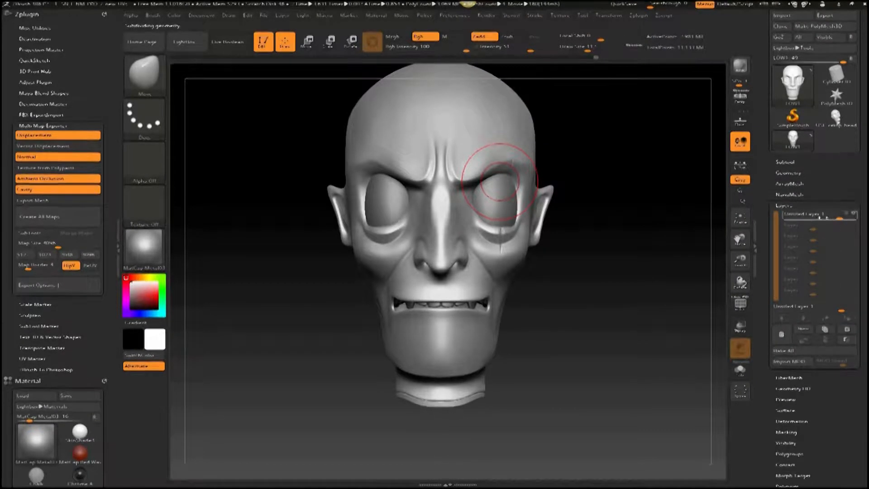
mouse_move(820, 219)
left_mouse_down()
mouse_move(801, 218)
mouse_move(840, 218)
mouse_move(788, 343)
left_mouse_up()
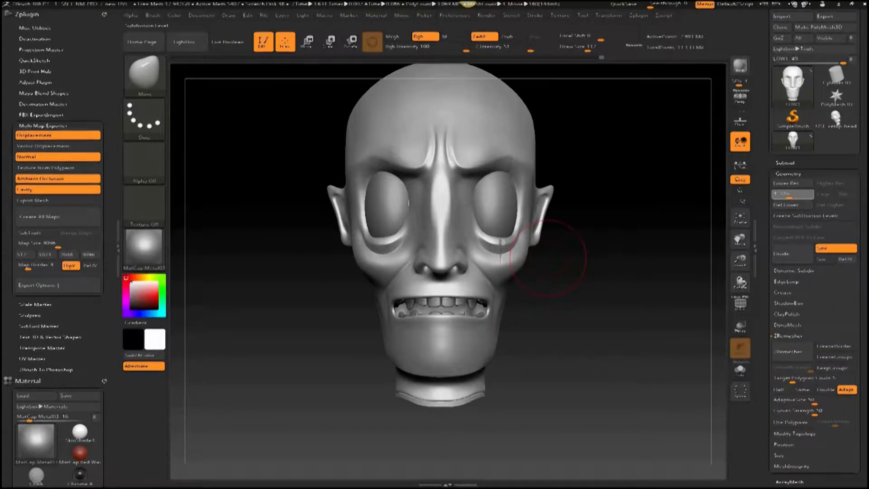
At subdivision level 2, raise the upper lip and pull the lower lip down to bare the teeth.
left_click(781, 195)
mouse_move(628, 346)
left_mouse_down("alt")
mouse_move(525, 408)
mouse_move(620, 288)
left_mouse_up("alt")
mouse_move(549, 281)
left_mouse_down()
mouse_move(561, 258)
mouse_move(541, 240)
left_mouse_up()
left_click_drag(495, 267, 496, 249)
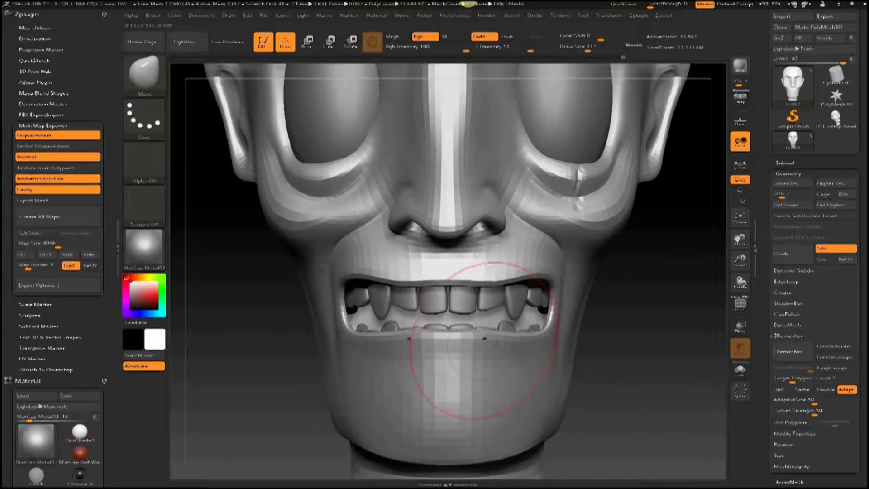
left_click_drag(531, 349, 542, 367)
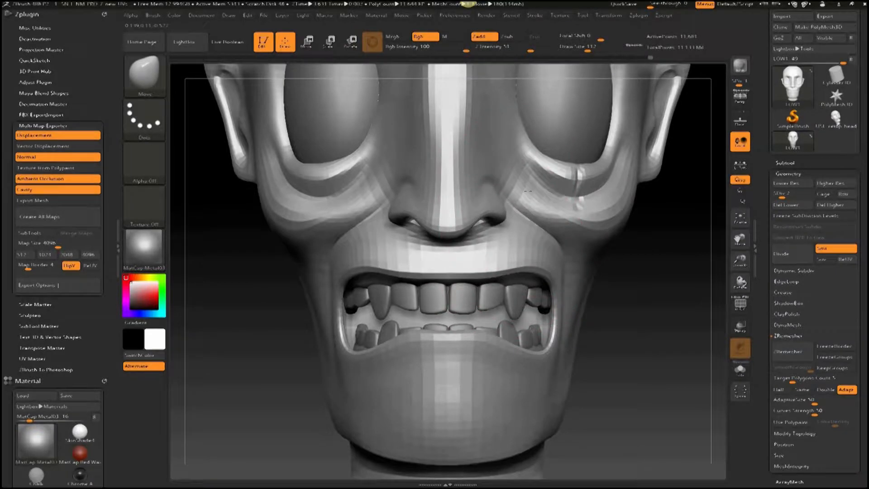
Set the draw size to 251, adjust the brows with the Move brush and undo the last stroke.
right_click_drag(566, 177, 538, 194, "alt")
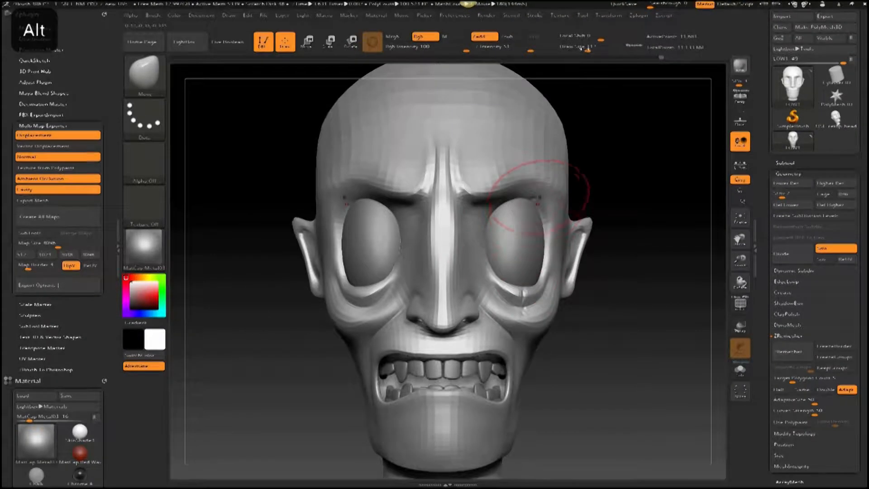
left_click_drag(562, 51, 601, 53)
left_click_drag(505, 180, 506, 194)
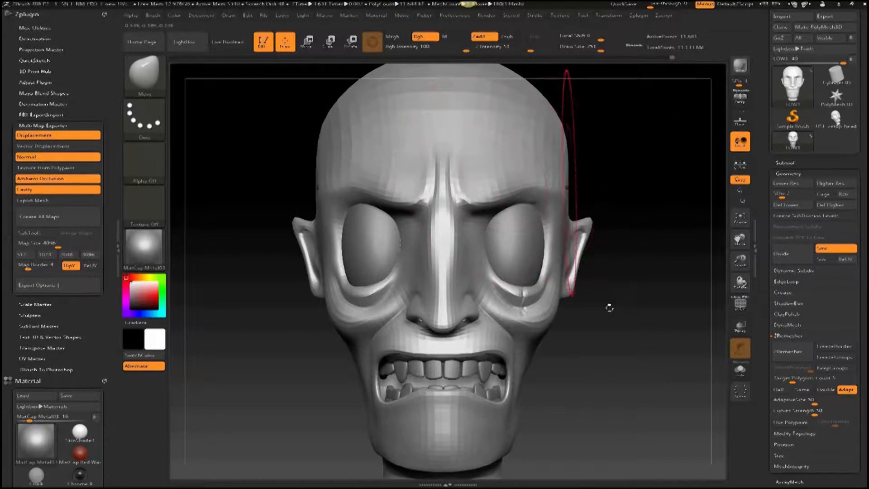
right_click_drag(599, 313, 568, 348, "alt")
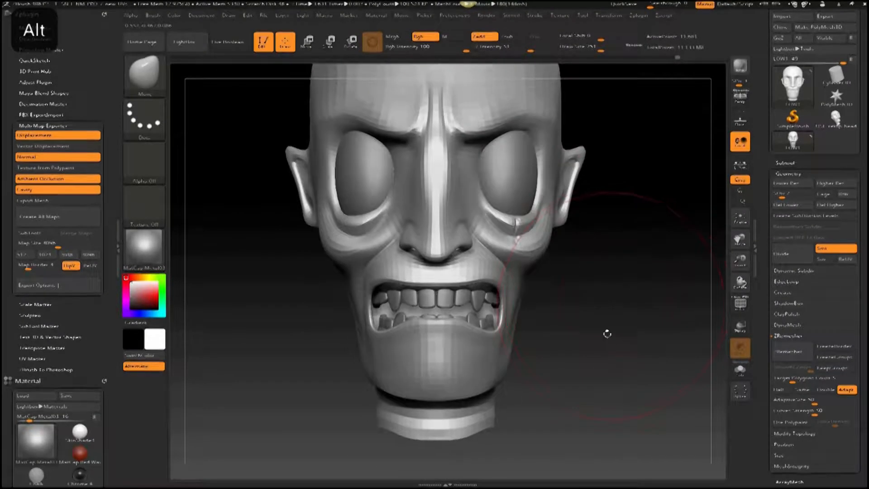
key("ctrl+z")
right_click_drag(501, 311, 684, 312)
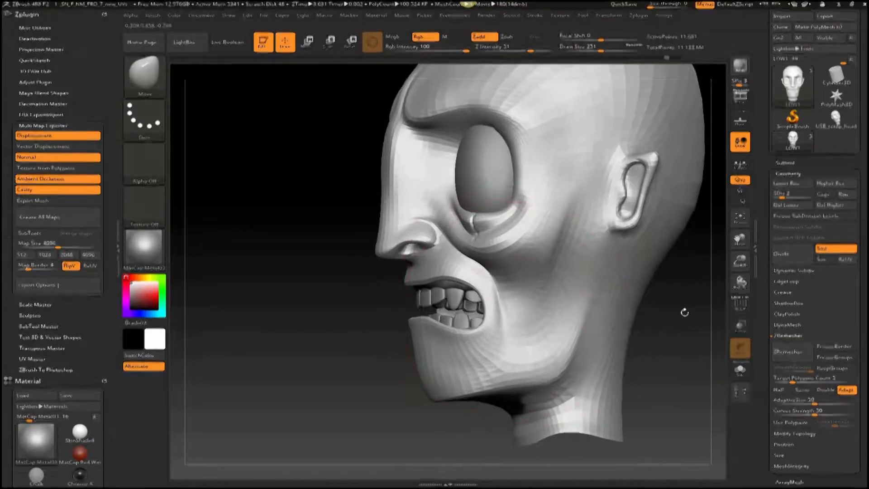
right_click_drag(557, 311, 593, 317, "shift")
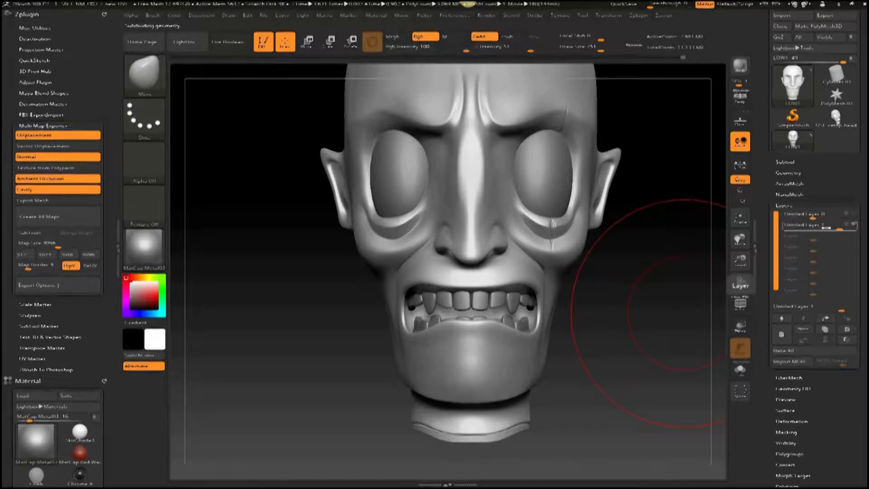
Vary the intensities of the two layers to blend the expressions, leaving both at about 0.08.
mouse_move(811, 228)
left_mouse_down()
mouse_move(831, 228)
mouse_move(814, 217)
left_mouse_up()
mouse_move(822, 218)
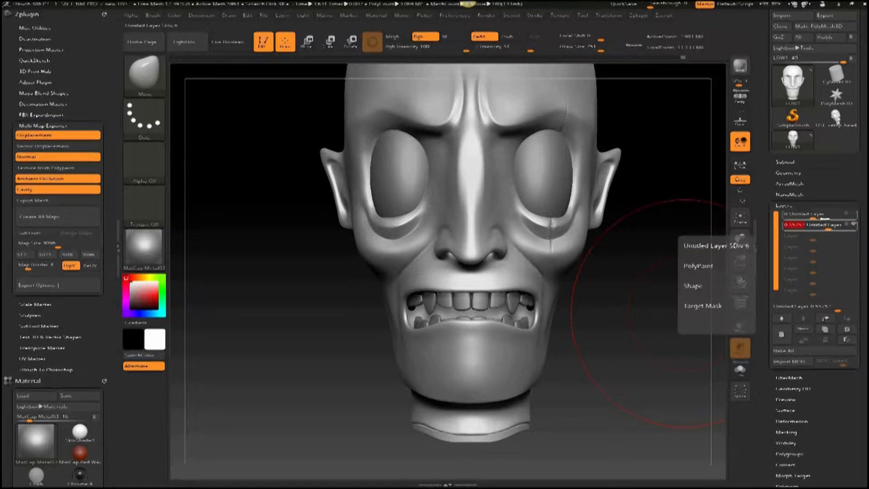
left_click_drag(822, 218, 823, 218)
mouse_move(821, 216)
left_mouse_down()
mouse_move(830, 216)
mouse_move(786, 216)
mouse_move(793, 225)
mouse_move(832, 225)
left_mouse_up()
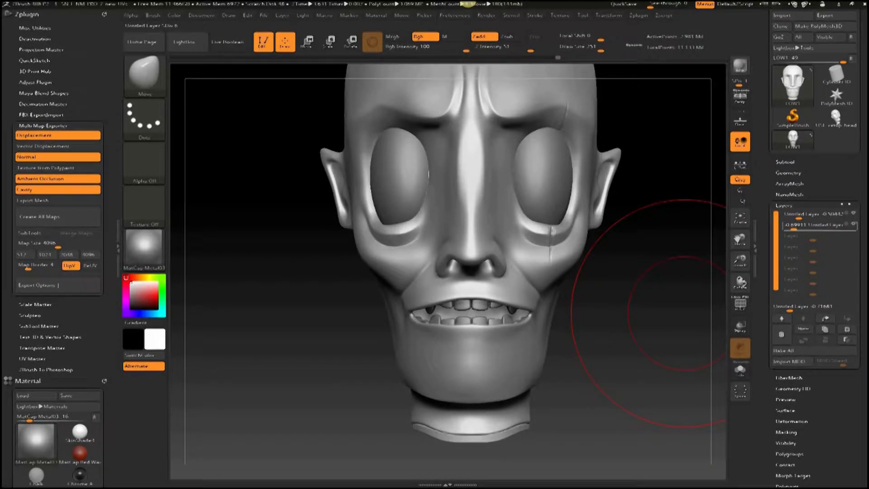
left_click_drag(858, 172, 853, 231)
mouse_move(806, 217)
left_mouse_down()
mouse_move(818, 216)
mouse_move(815, 229)
mouse_move(815, 216)
left_mouse_up()
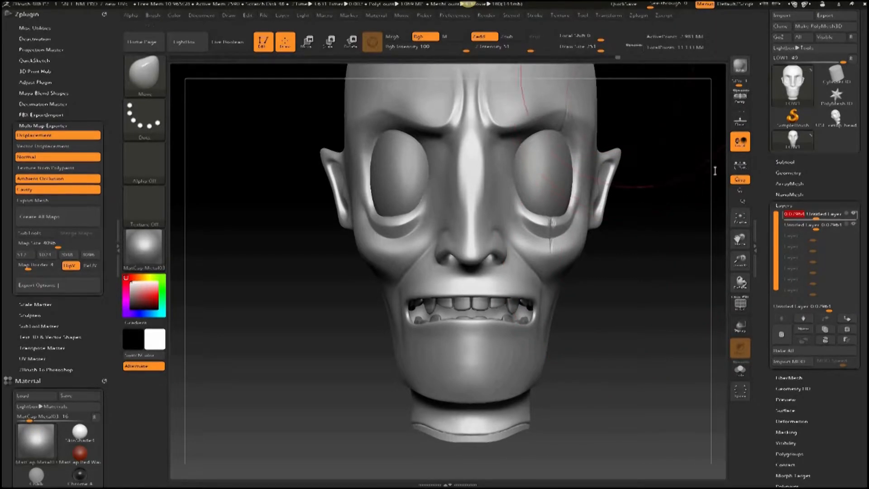
Export the head's layers to Maya as blend shapes with the Maya Blend Shapes plugin.
left_click(639, 15)
left_click(672, 129)
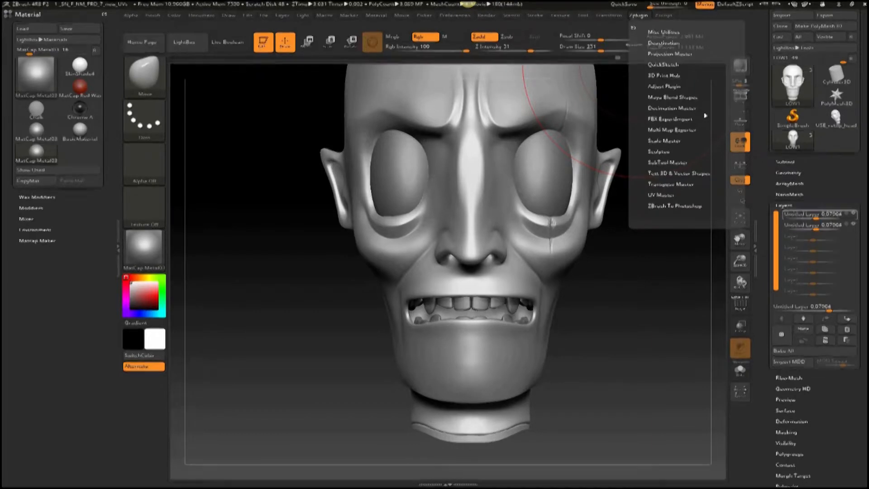
left_click(708, 97)
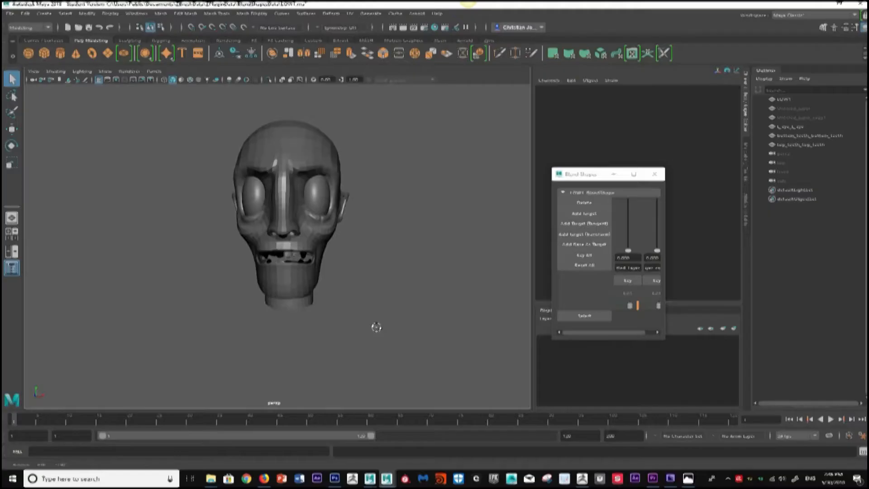
Test the two LOW1_BlendShape targets in Maya by varying their weights separately and in combination.
left_click_drag(365, 246, 380, 308, "alt")
scroll(407, 271, "up", 2)
scroll(380, 308, "down", 2)
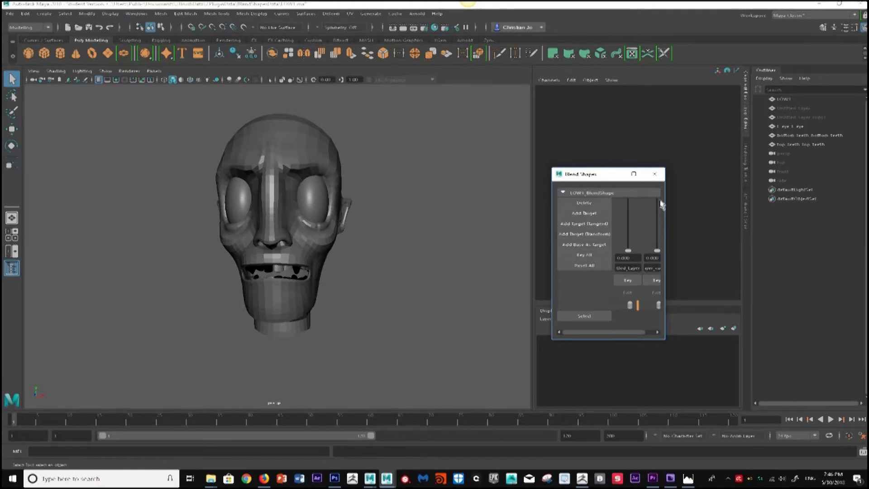
left_click_drag(658, 248, 660, 208)
left_click_drag(628, 249, 657, 239)
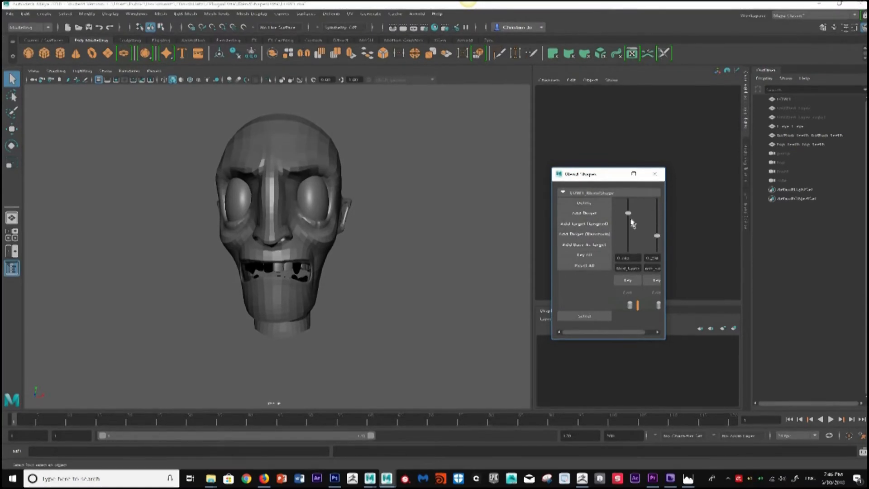
mouse_move(629, 208)
left_mouse_down()
mouse_move(630, 235)
mouse_move(628, 212)
left_mouse_up()
left_click_drag(657, 247, 628, 250)
left_click_drag(657, 207, 658, 237)
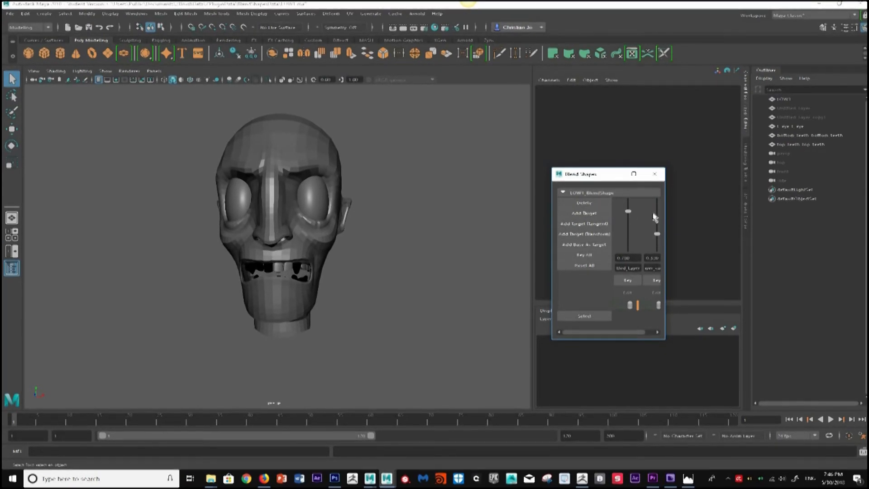
left_click_drag(654, 216, 646, 276)
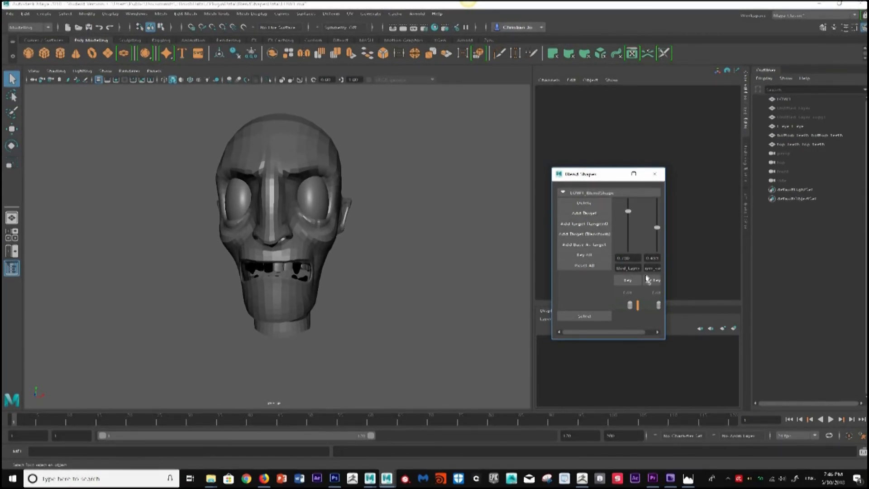